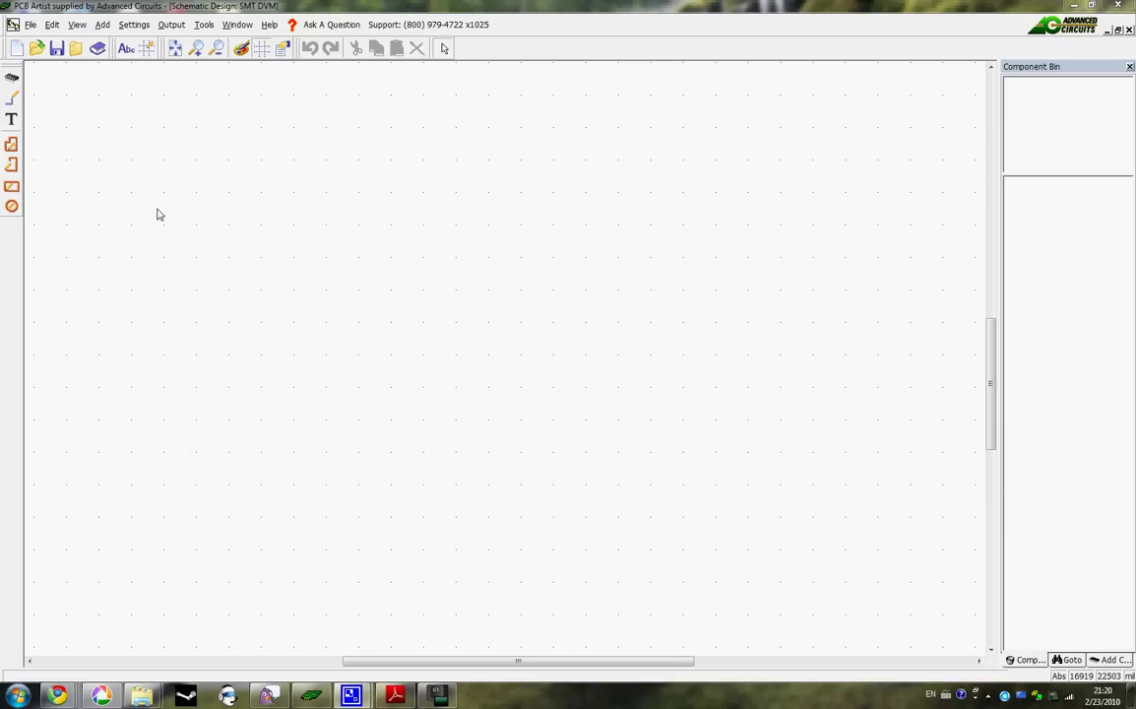
# Step: Open the Library Manager on the Components tab for the empty SMT DVM.cml library
pyautogui.click(98, 47)
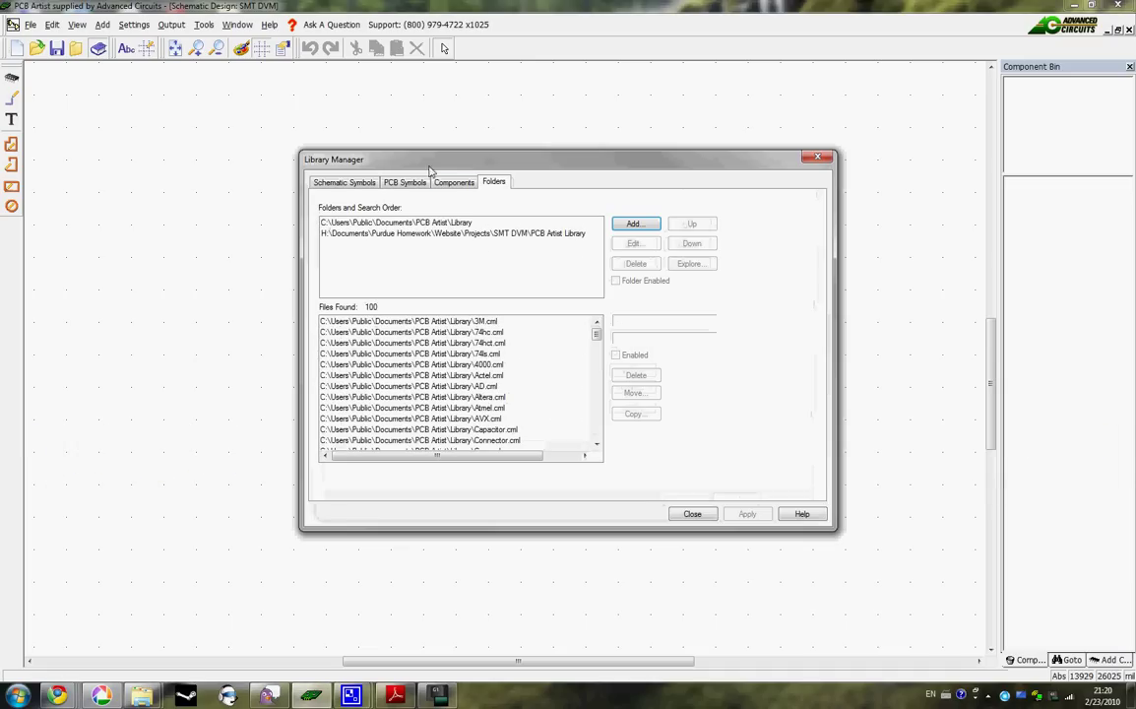
pyautogui.click(454, 182)
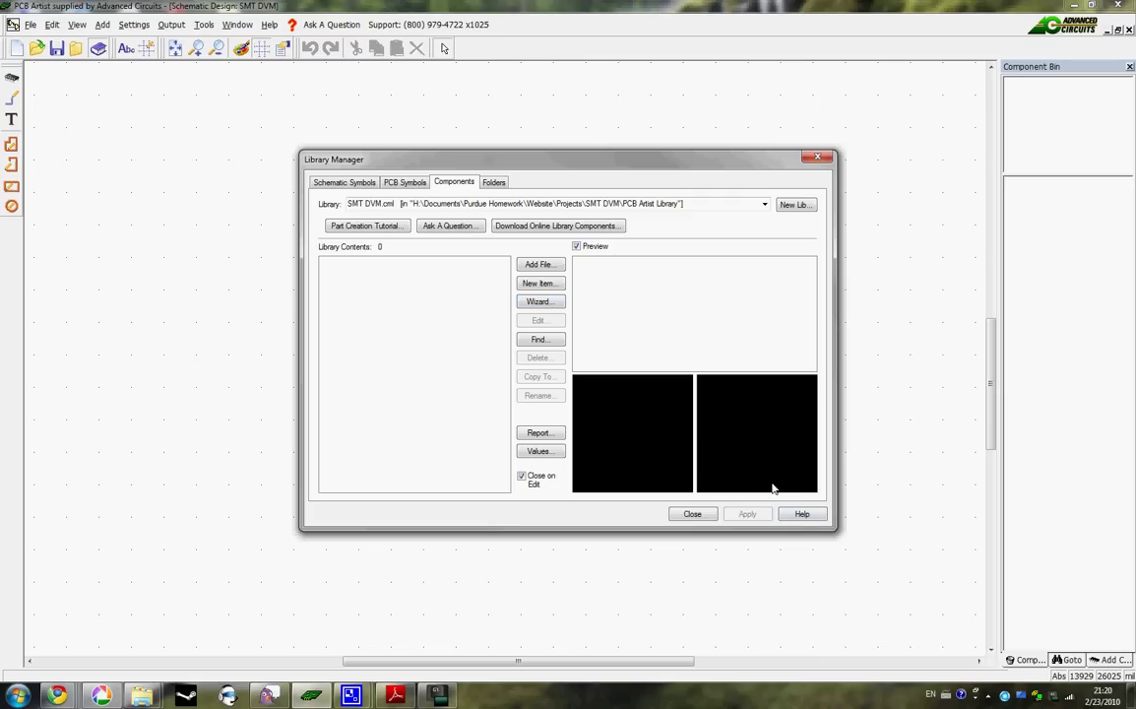
# Step: Launch the component Wizard and move past the Start page to the component type choice
pyautogui.click(548, 303)
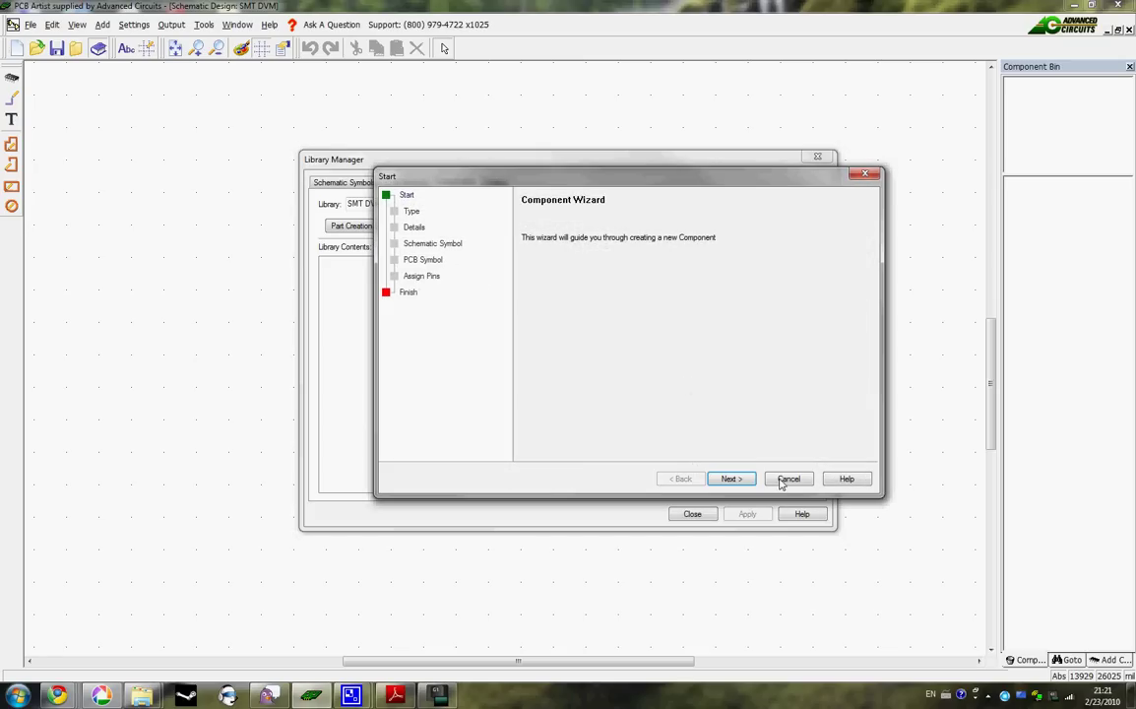
pyautogui.click(736, 481)
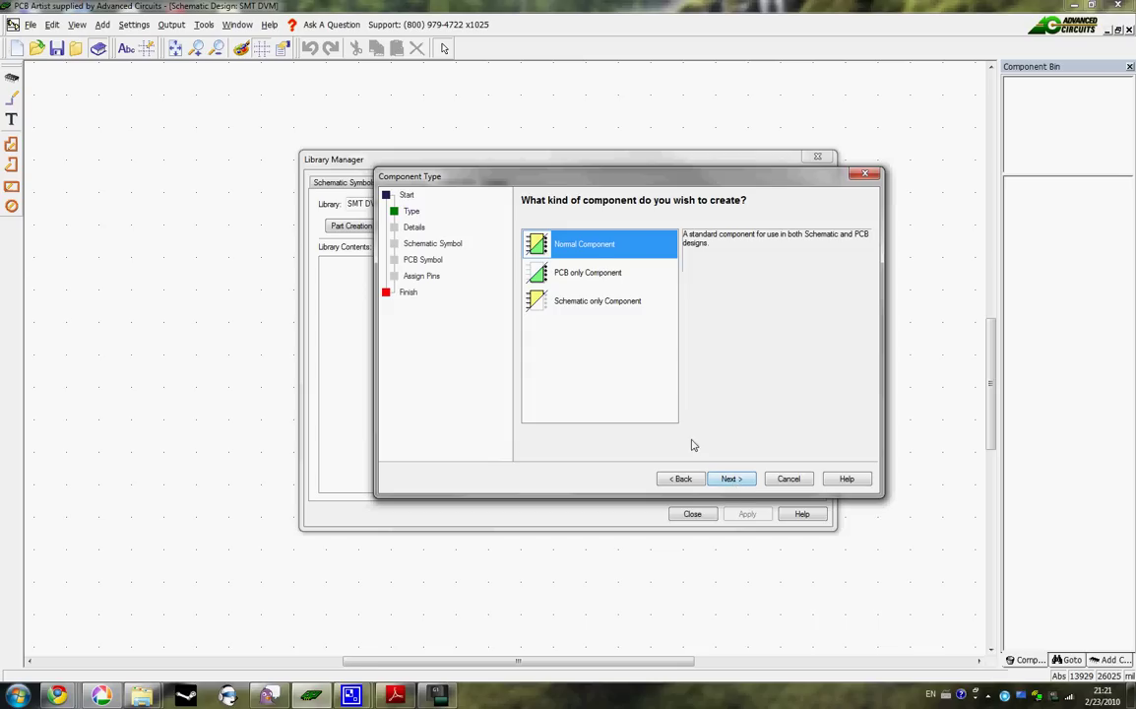
# Step: Keep Normal Component, then enter LXD4101A, package DIL, reference LCD, 40 pins, 1 gate
pyautogui.click(730, 480)
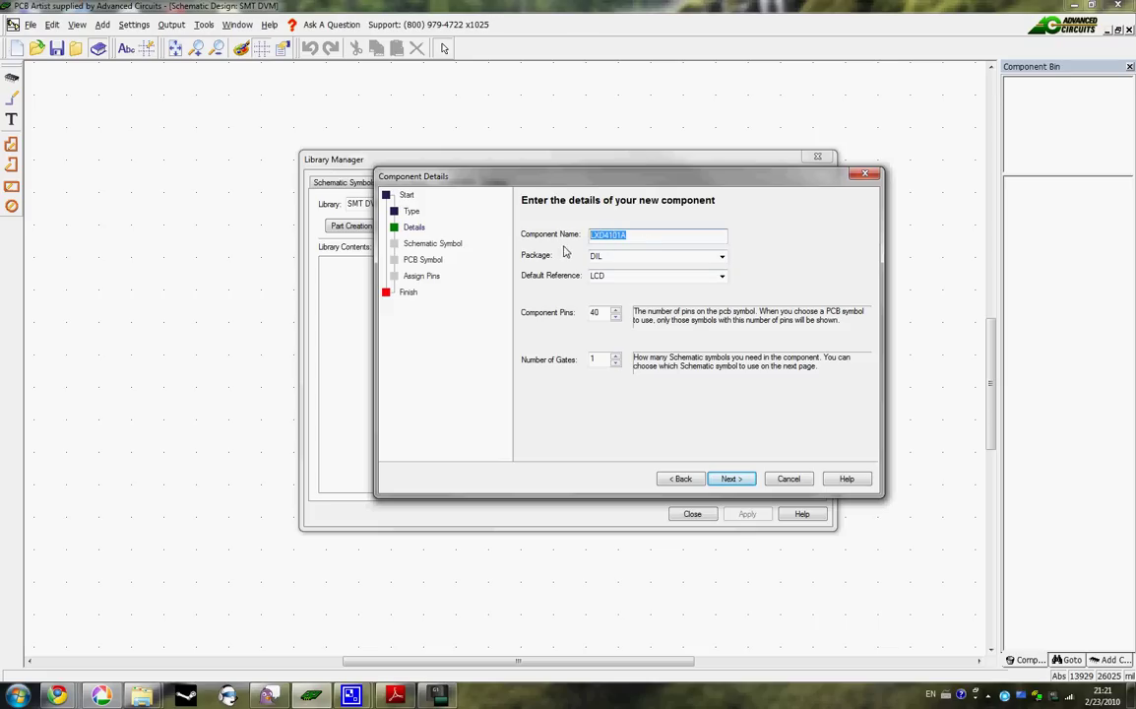
pyautogui.click(638, 241)
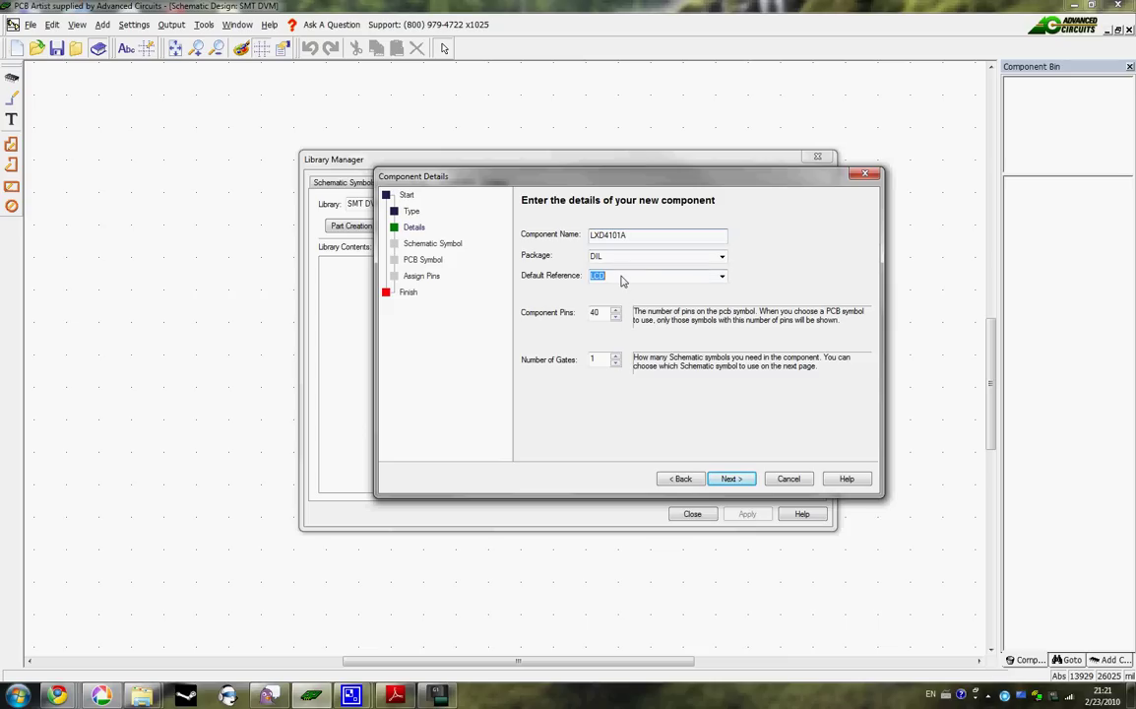
pyautogui.click(599, 313)
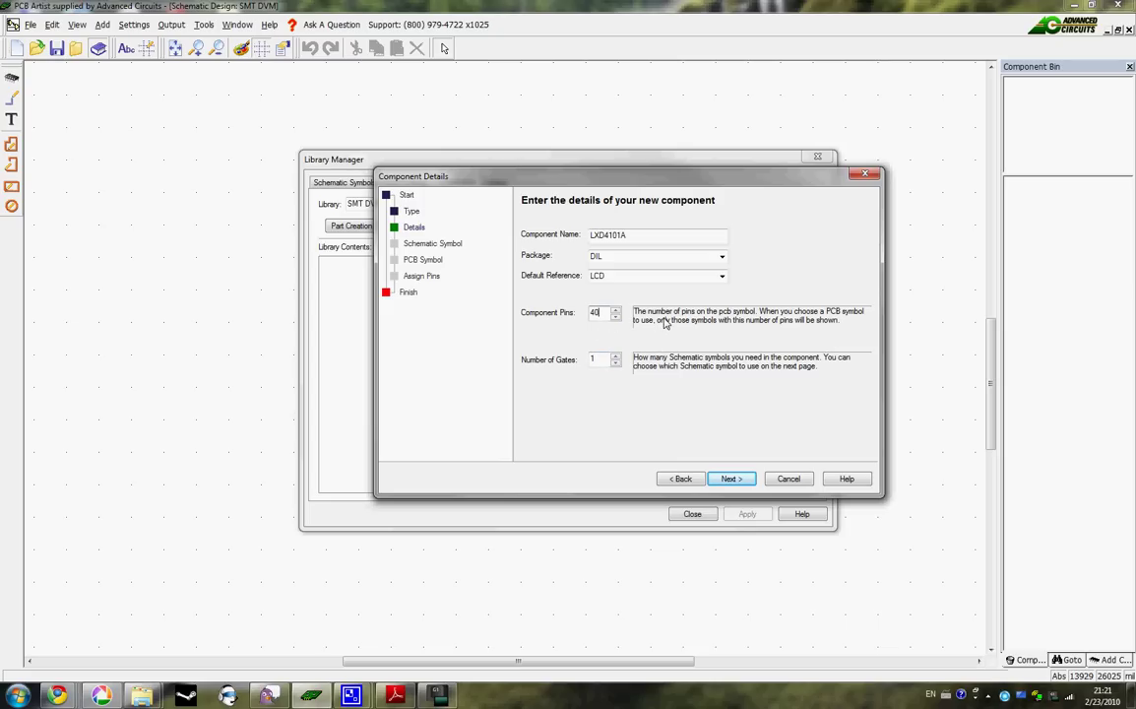
# Step: Select the CONN-40 symbol from Prolib.ssl as the schematic symbol and continue
pyautogui.click(731, 480)
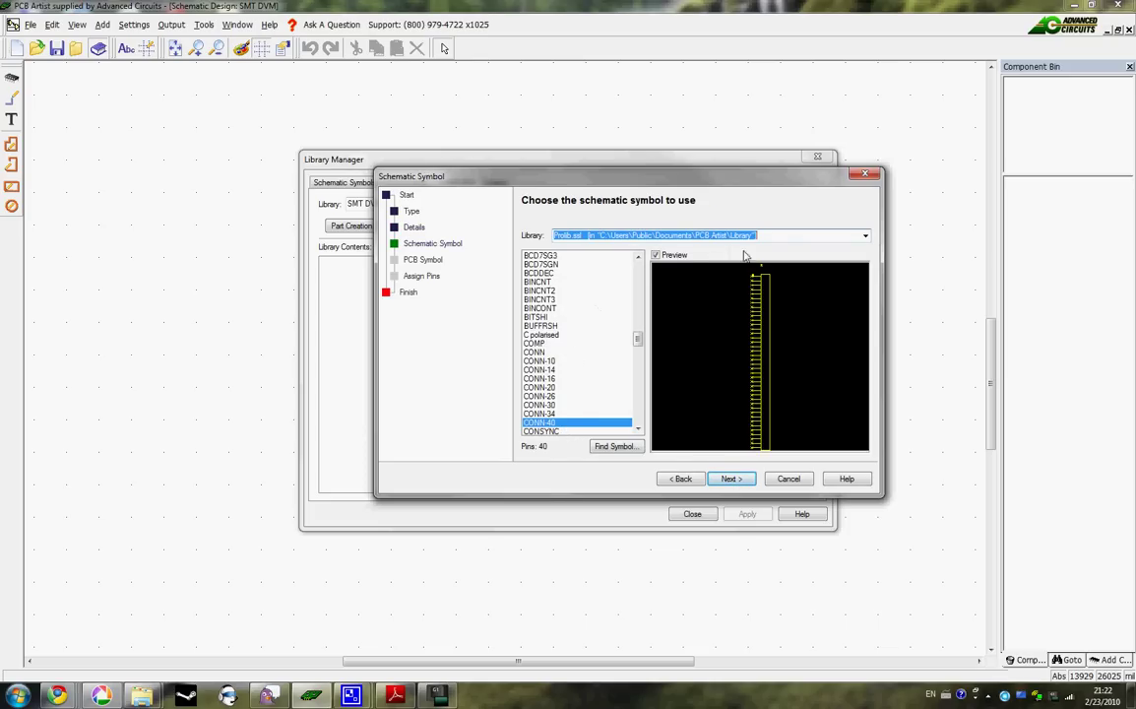
pyautogui.click(560, 237)
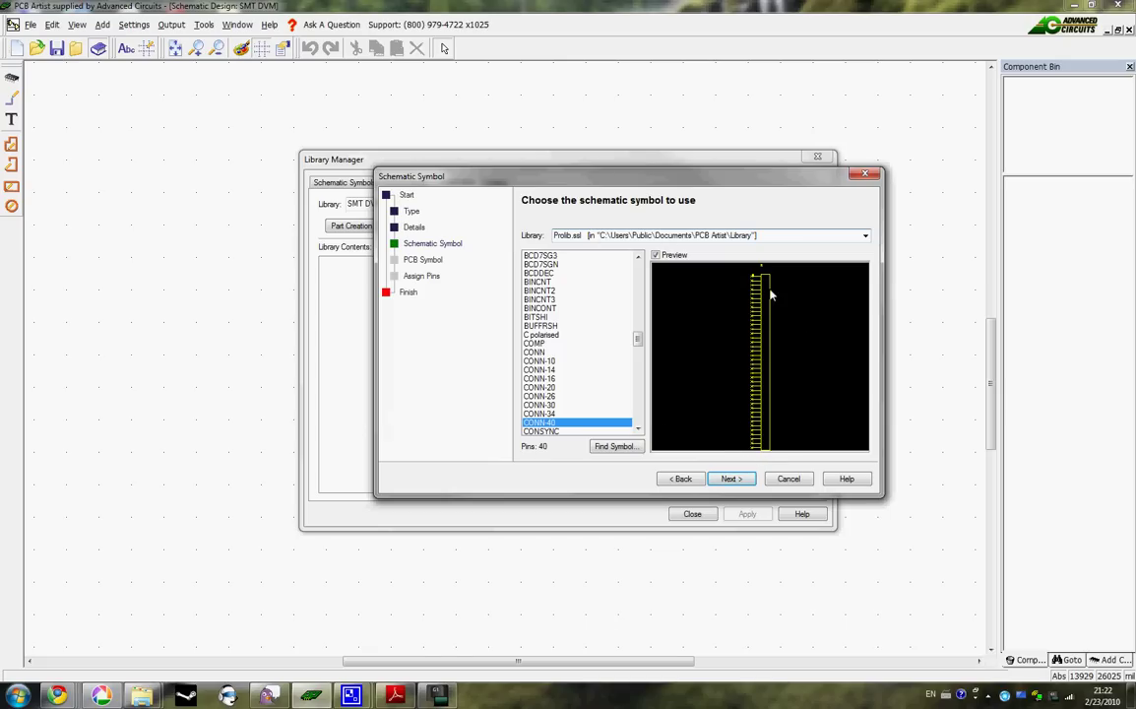
pyautogui.click(731, 480)
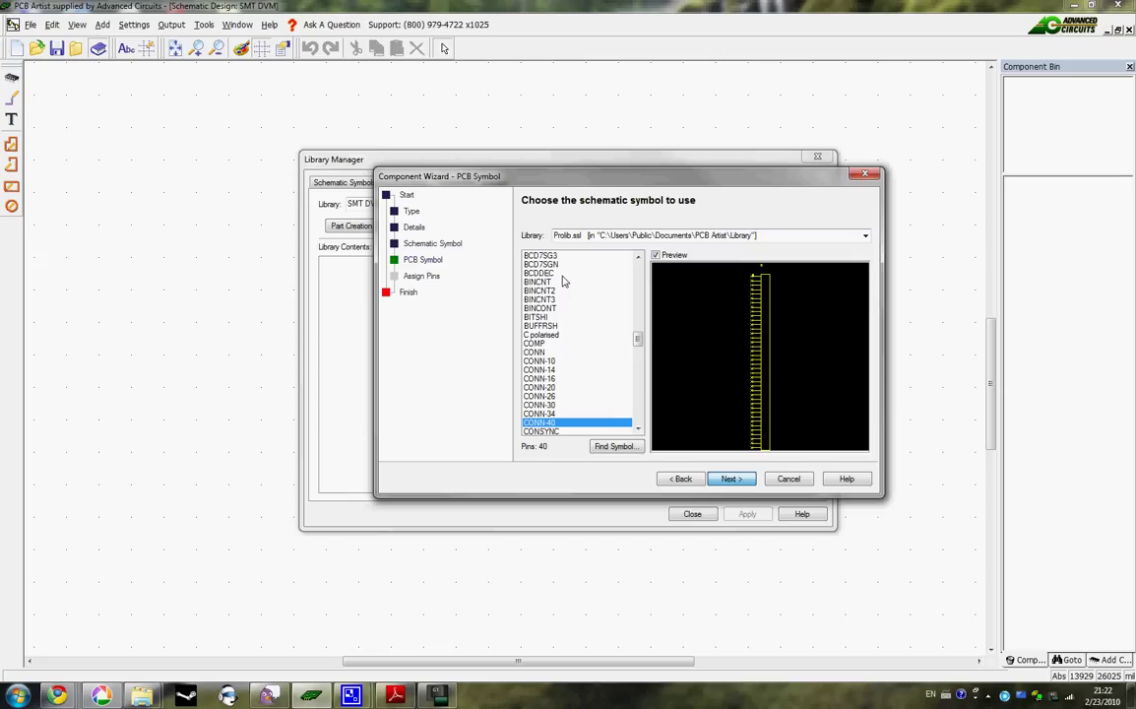
# Step: Pick the LXD4101 footprint from ProLib.psl as the PCB symbol and continue
pyautogui.press('Return')
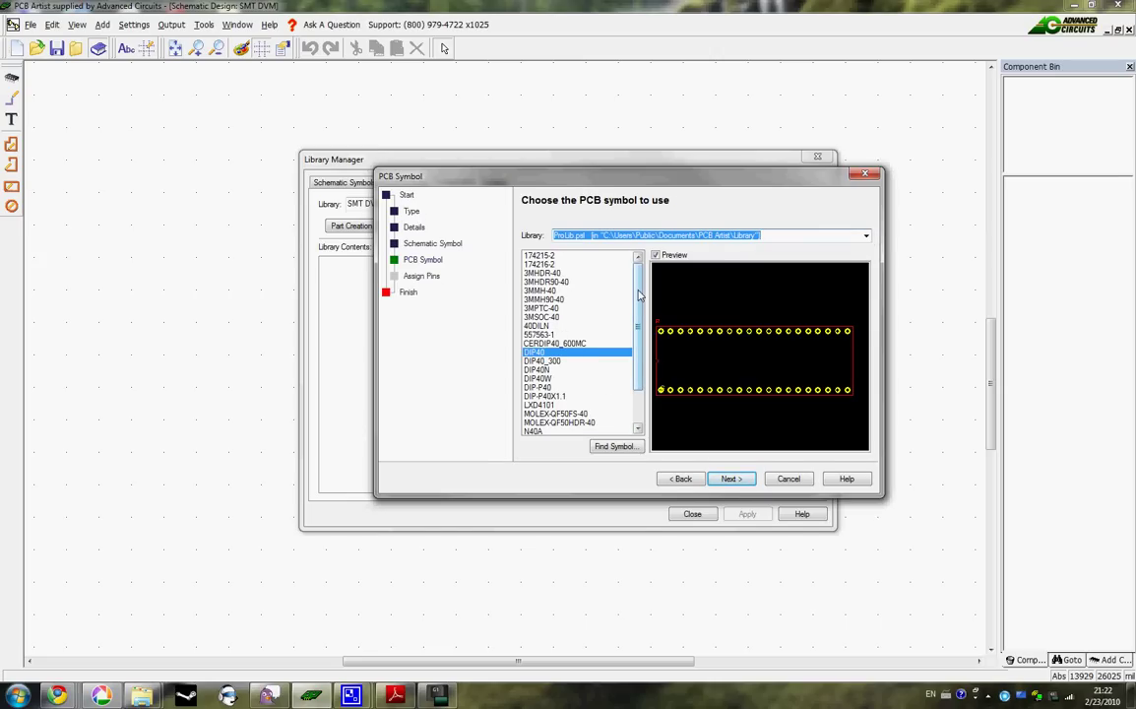
pyautogui.click(541, 404)
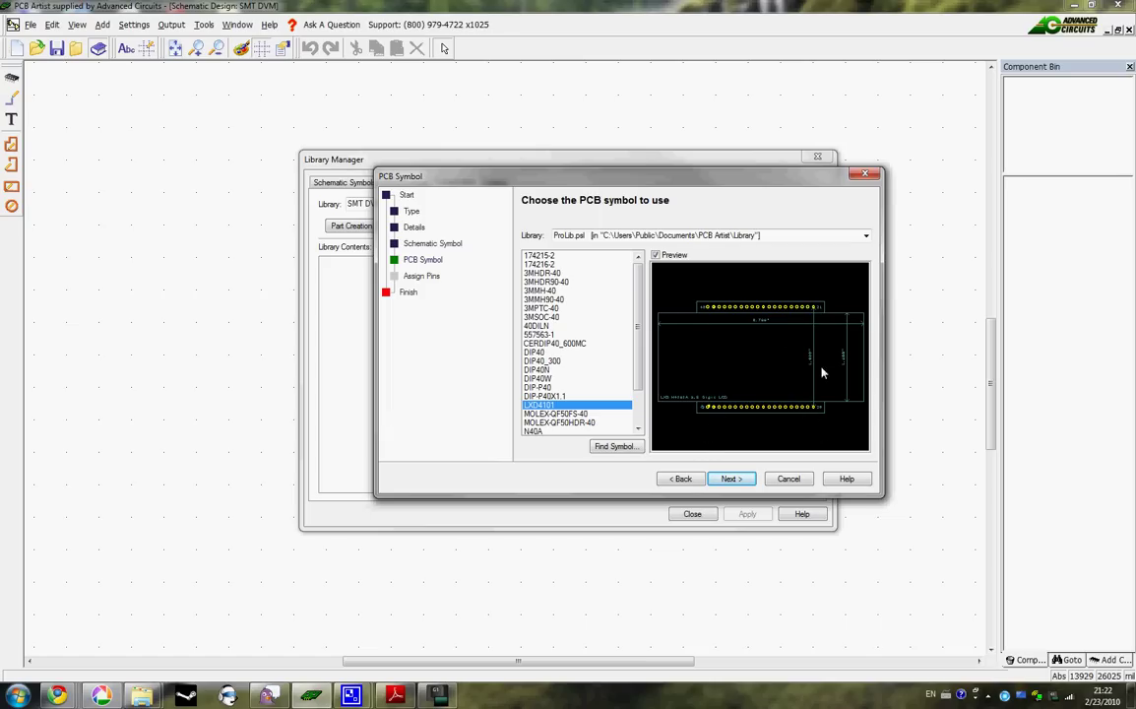
pyautogui.click(730, 479)
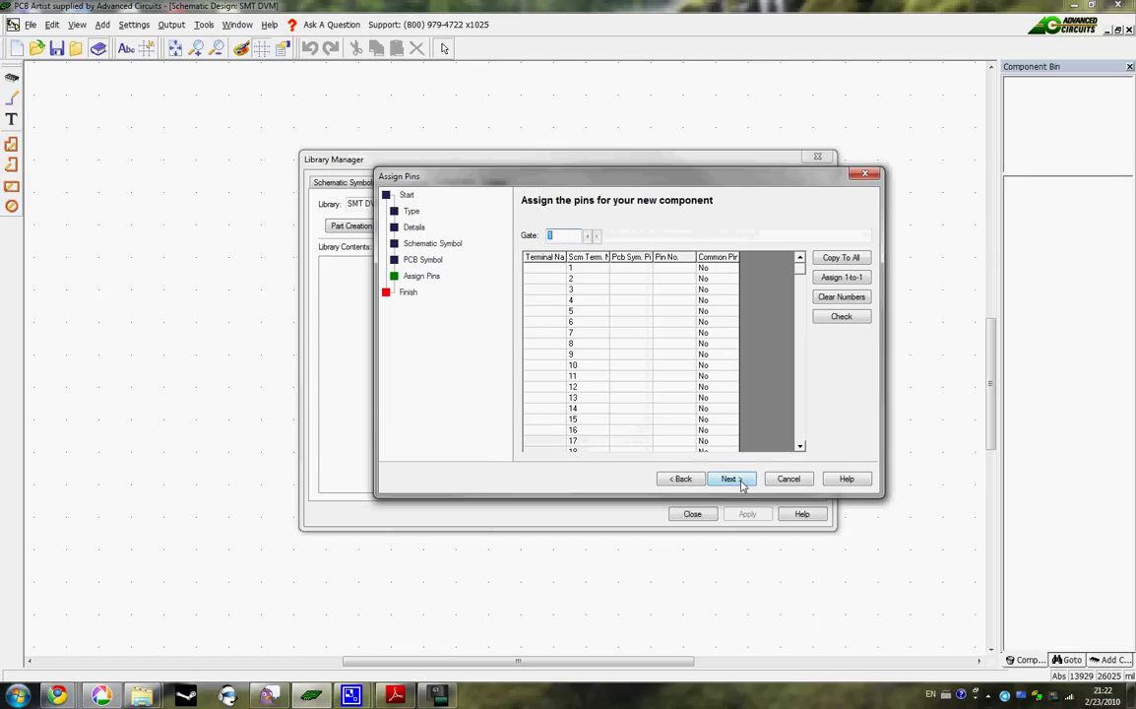
# Step: Assign pins 1-to-1 and finish, saving LXD4101A to SMT DVM.cml for editing
pyautogui.click(845, 278)
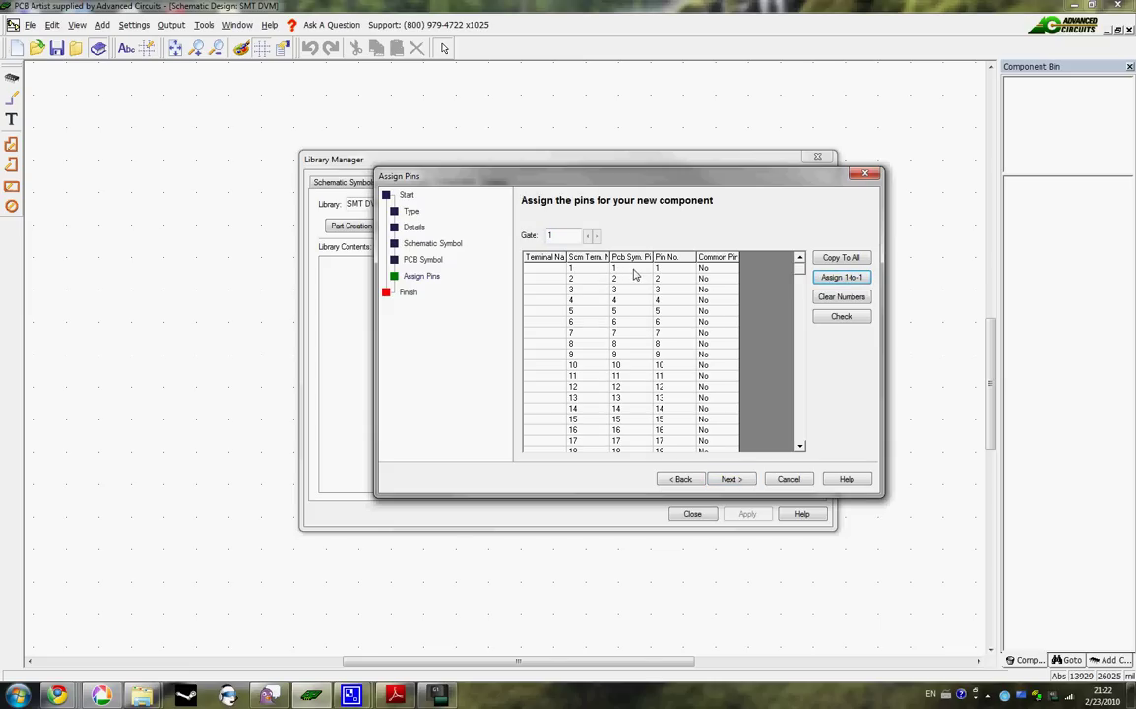
pyautogui.click(544, 268)
pyautogui.click(733, 478)
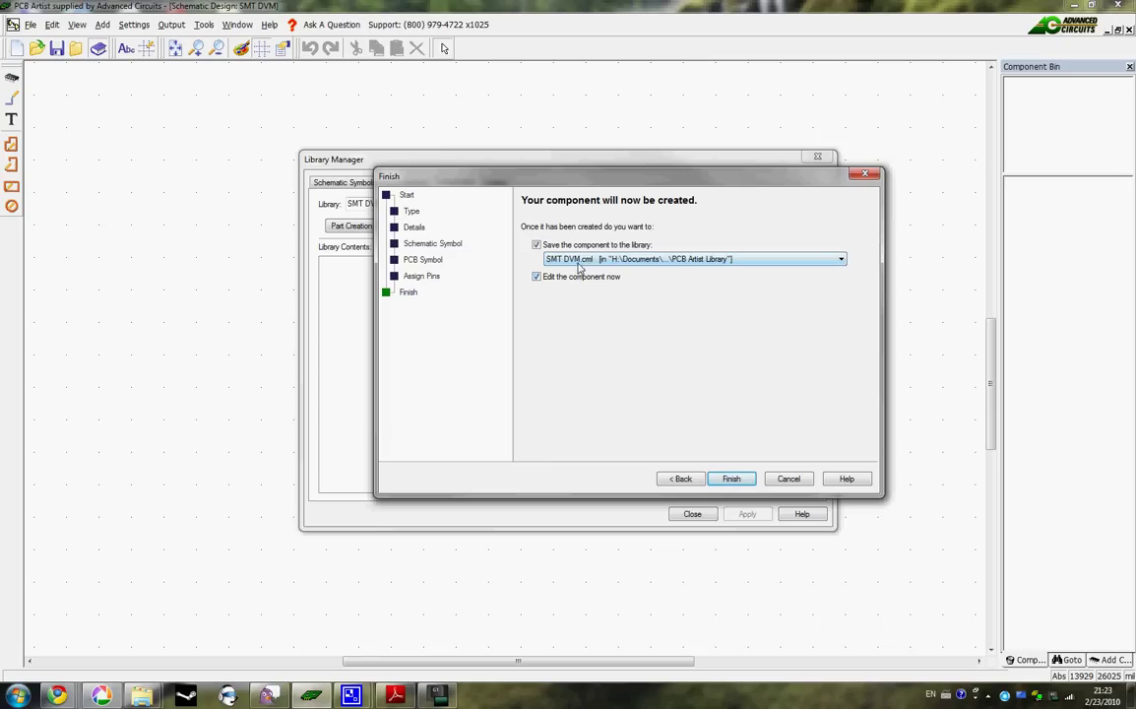
pyautogui.click(732, 479)
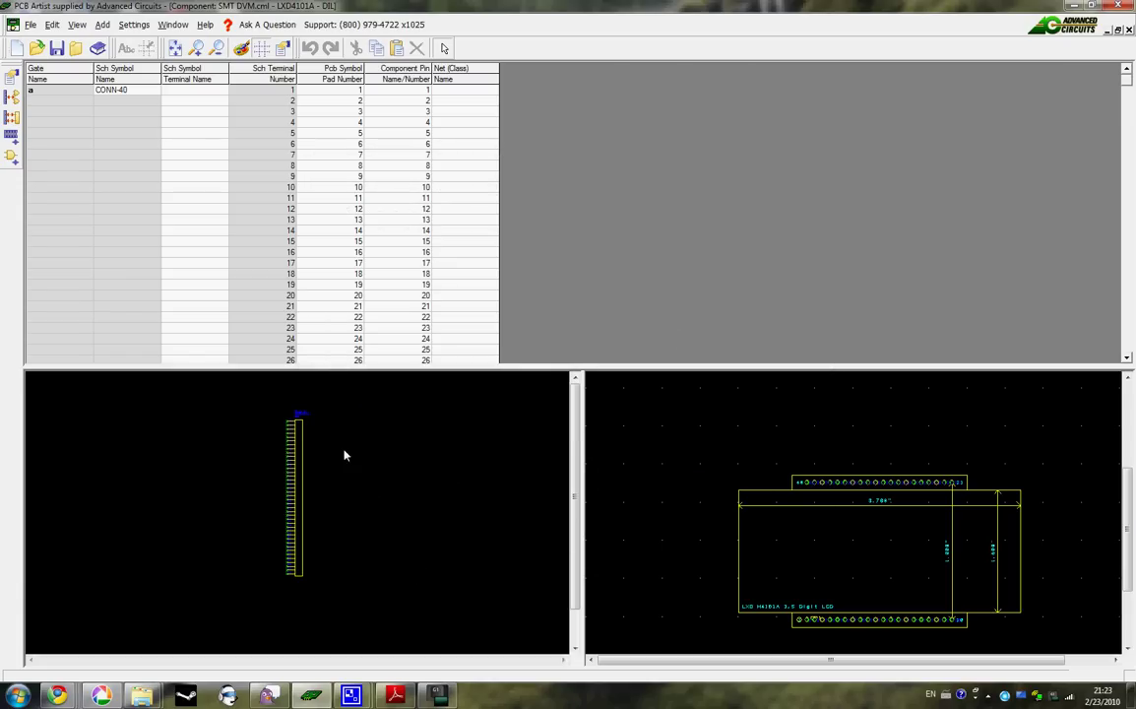
# Step: Scroll and pan the editor to inspect CONN-40 terminals 1–40 mapped to pads 1–40
pyautogui.scroll(4, 330, 463)
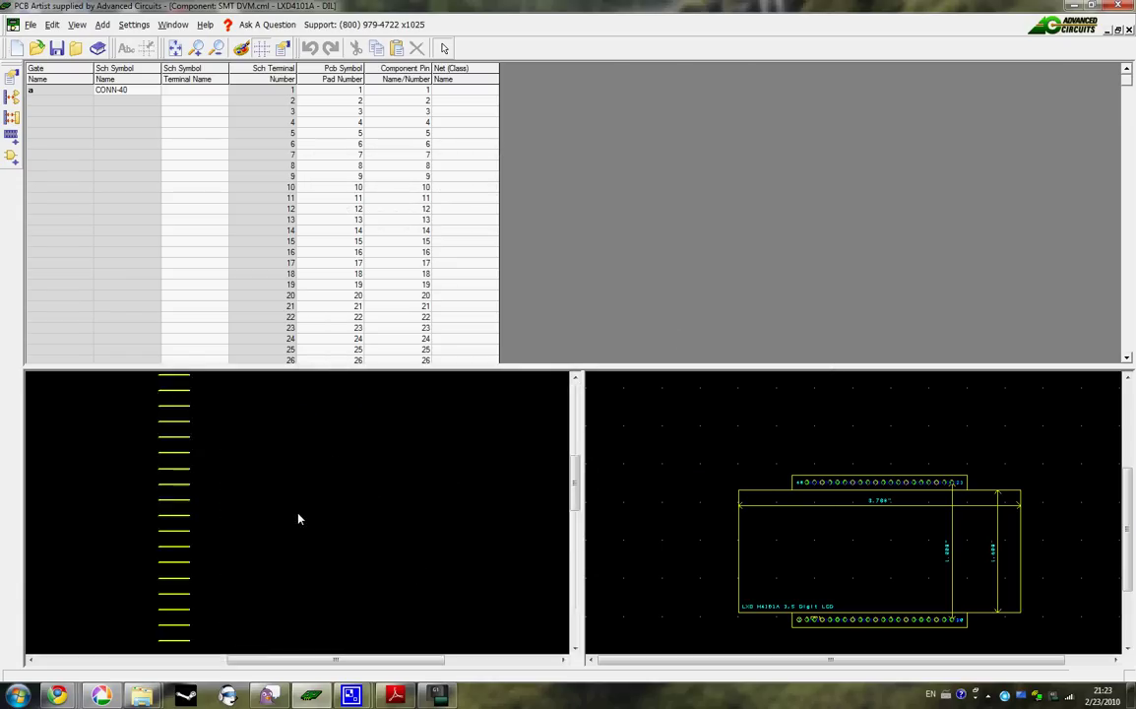
pyautogui.moveTo(212, 417); pyautogui.dragTo(387, 600, button='middle')
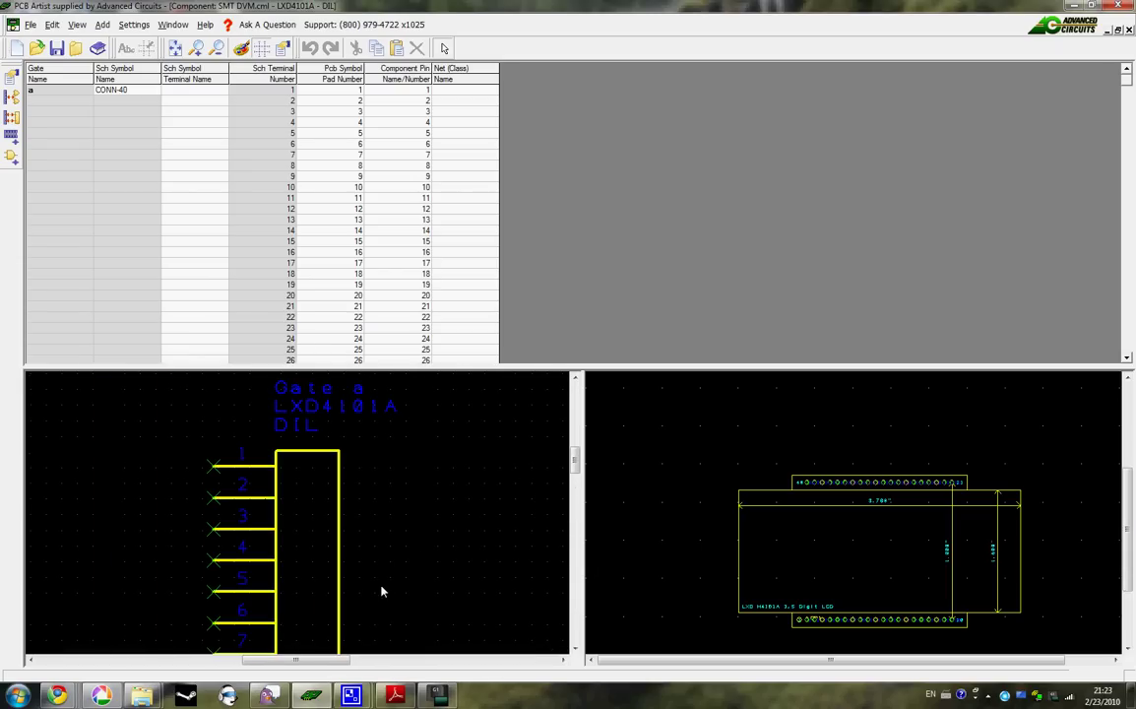
pyautogui.scroll(-3, 357, 565)
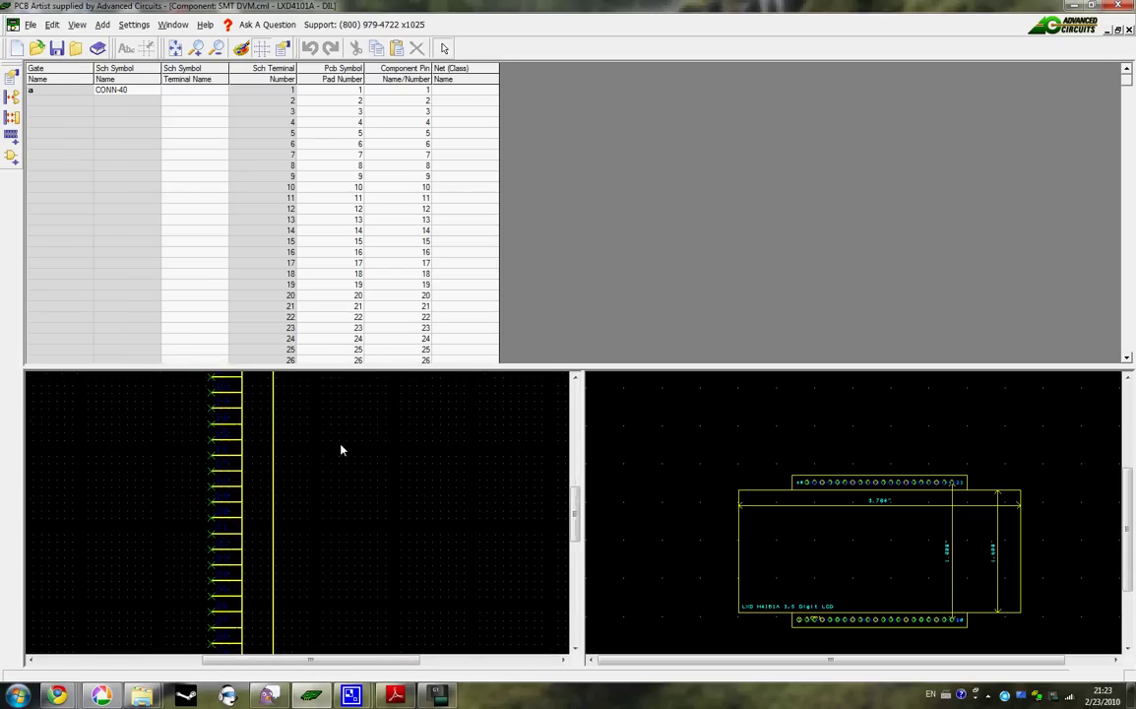
pyautogui.scroll(-3, 353, 457)
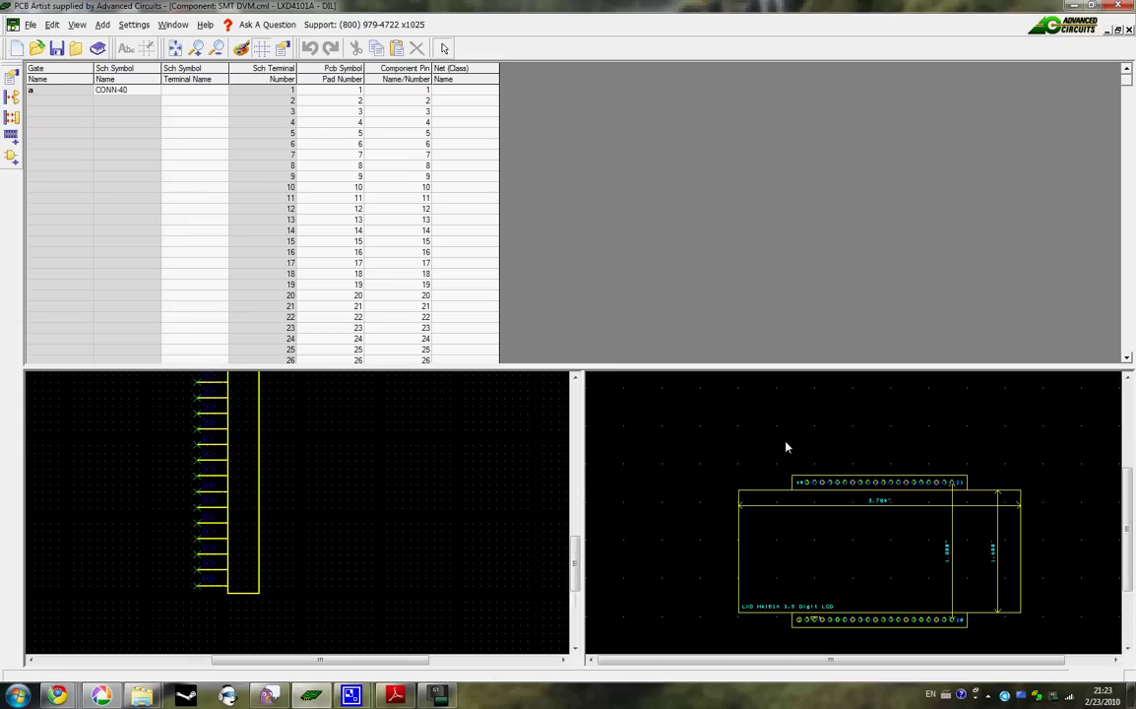
pyautogui.scroll(4, 962, 499)
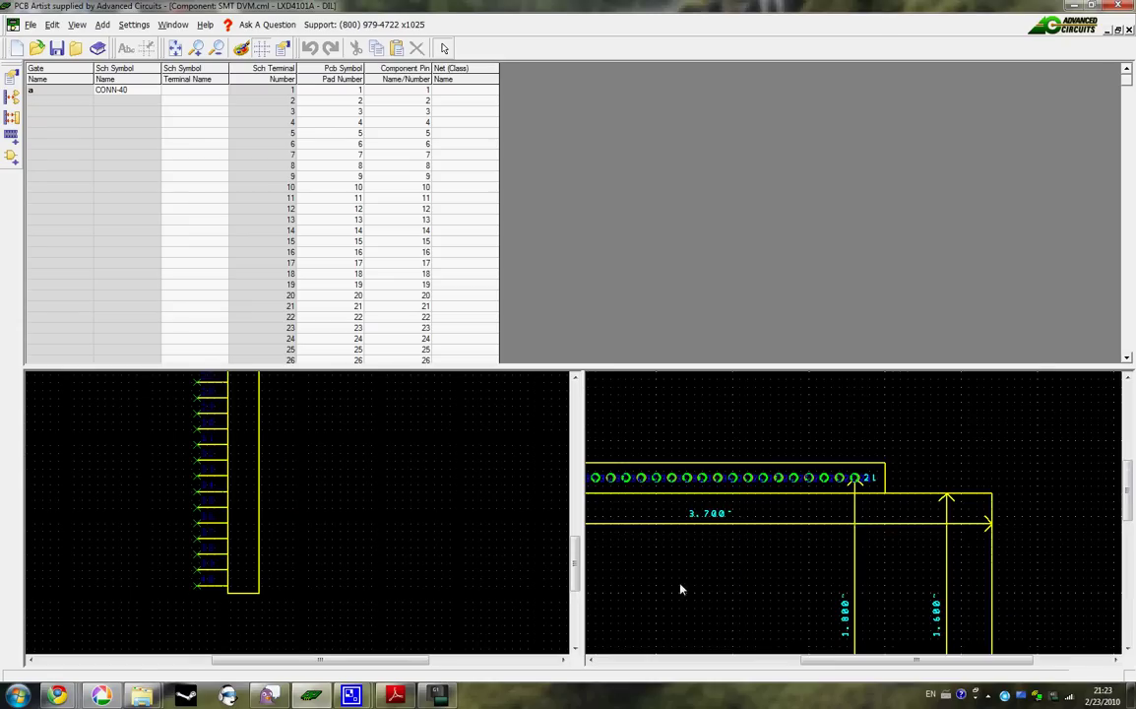
pyautogui.scroll(-3, 856, 519)
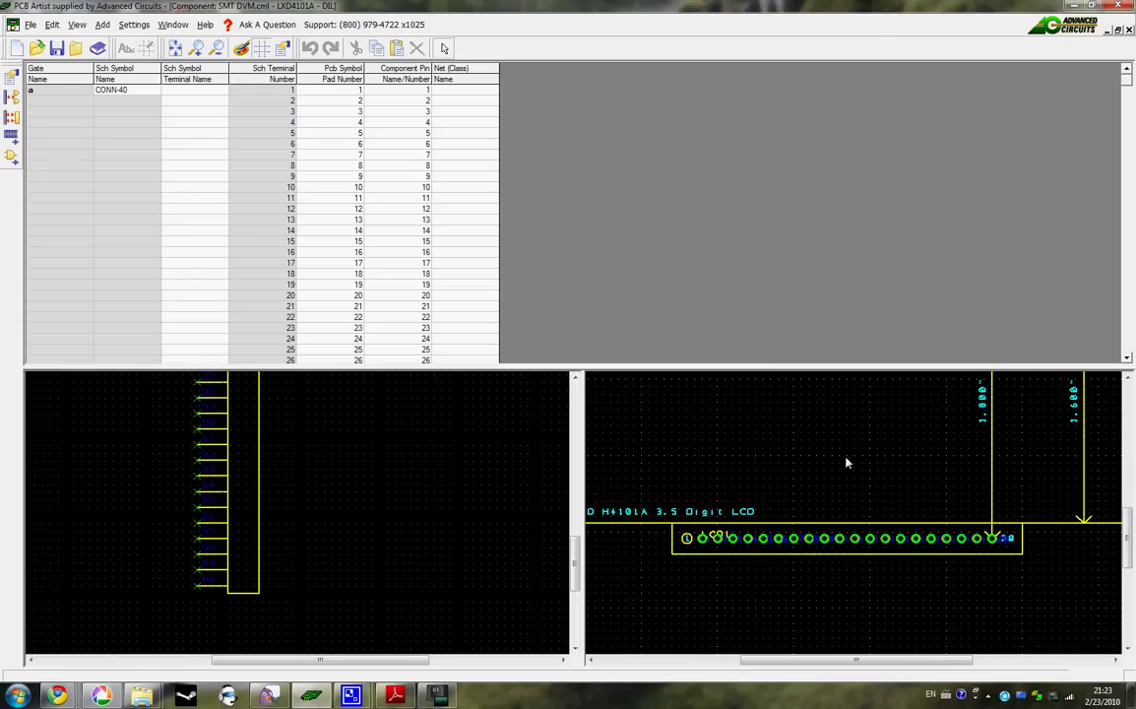
pyautogui.scroll(3, 848, 465)
pyautogui.scroll(2, 853, 517)
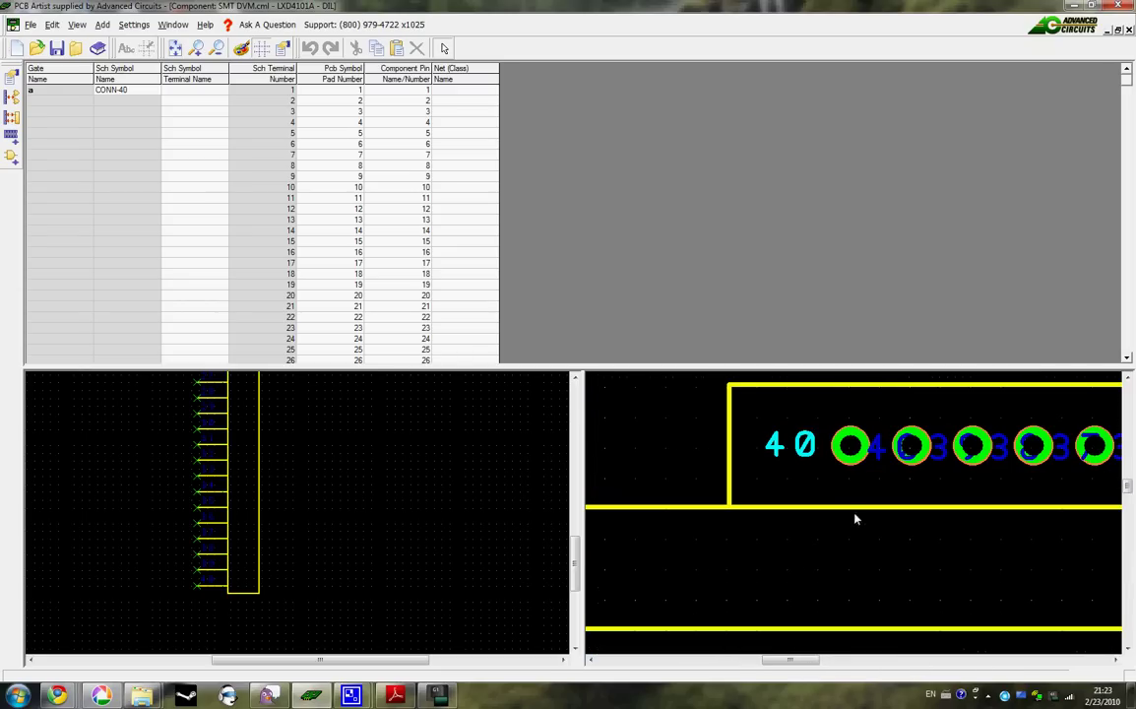
pyautogui.middleClick(934, 498)
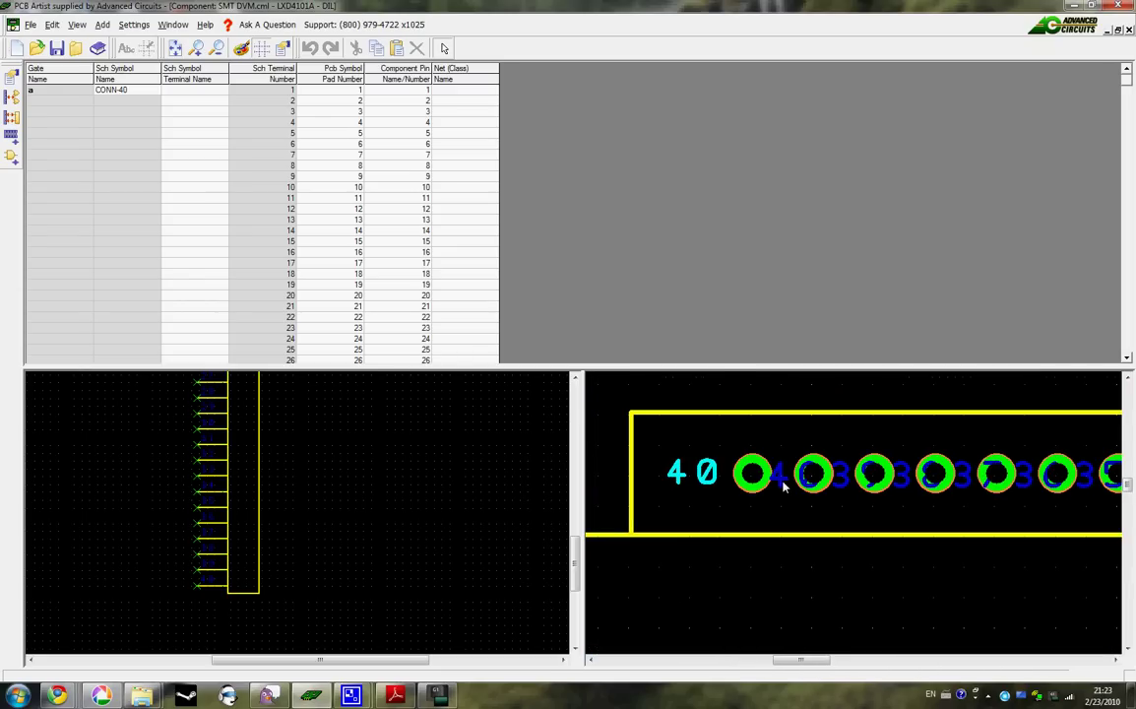
pyautogui.middleClick(988, 497)
pyautogui.middleClick(1014, 507)
pyautogui.middleClick(1015, 507)
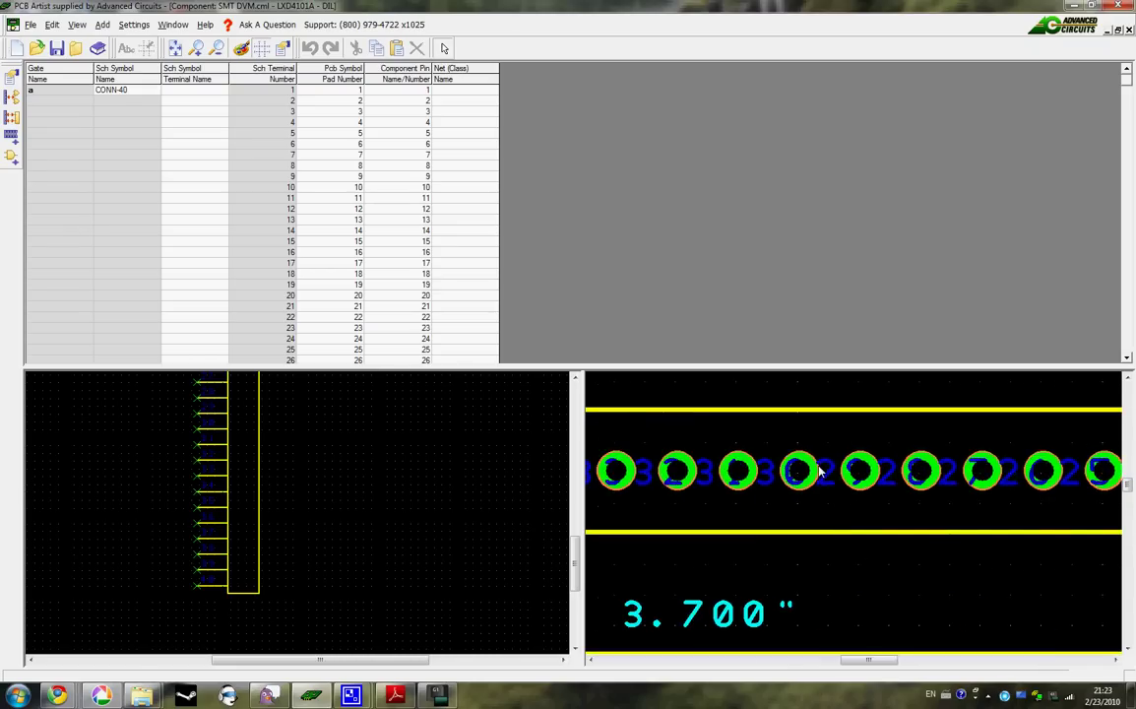
pyautogui.middleClick(871, 495)
pyautogui.middleClick(855, 520)
pyautogui.middleClick(806, 601)
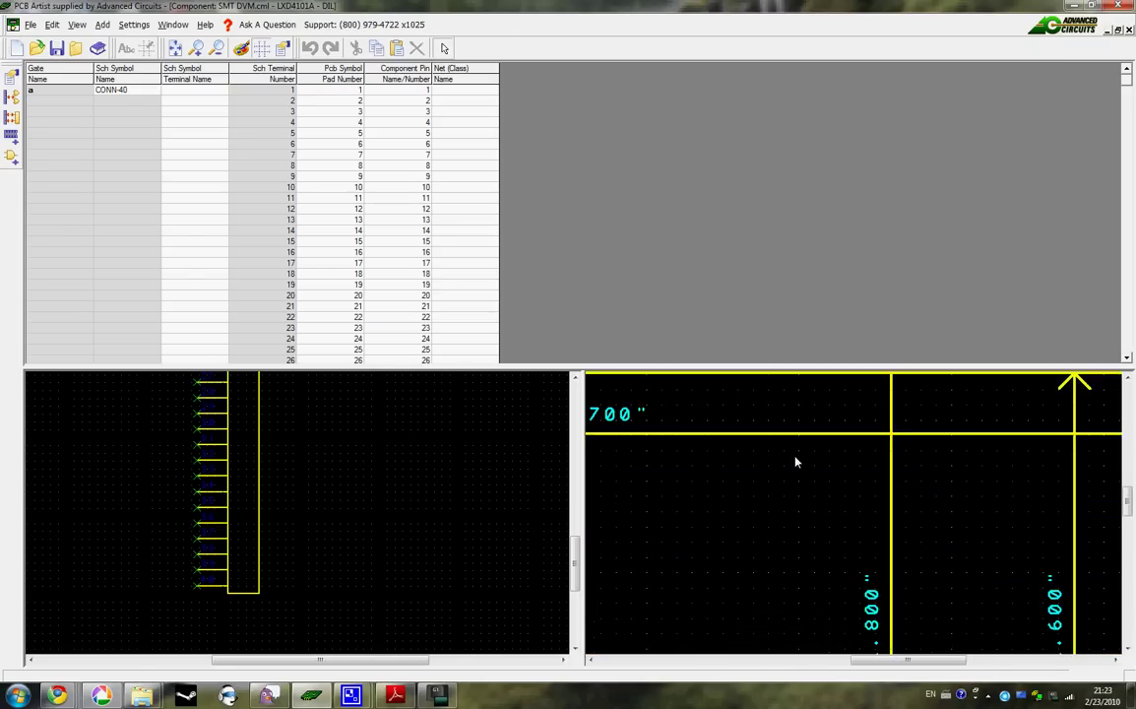
pyautogui.scroll(-5, 806, 489)
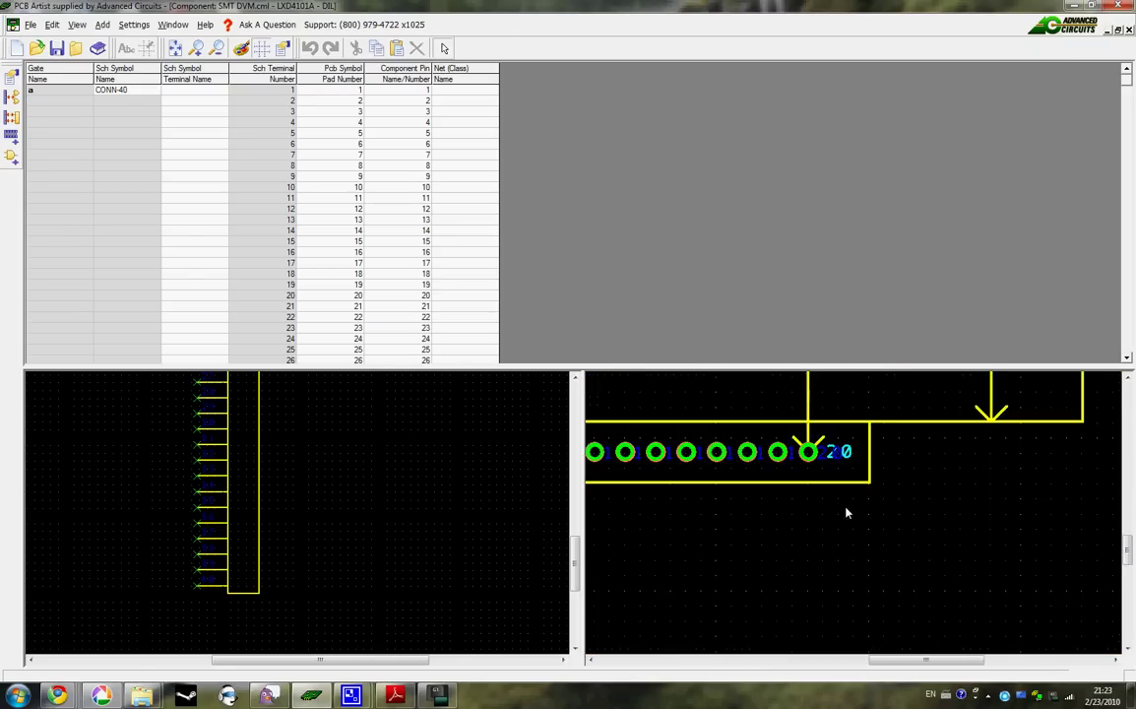
pyautogui.scroll(2, 846, 512)
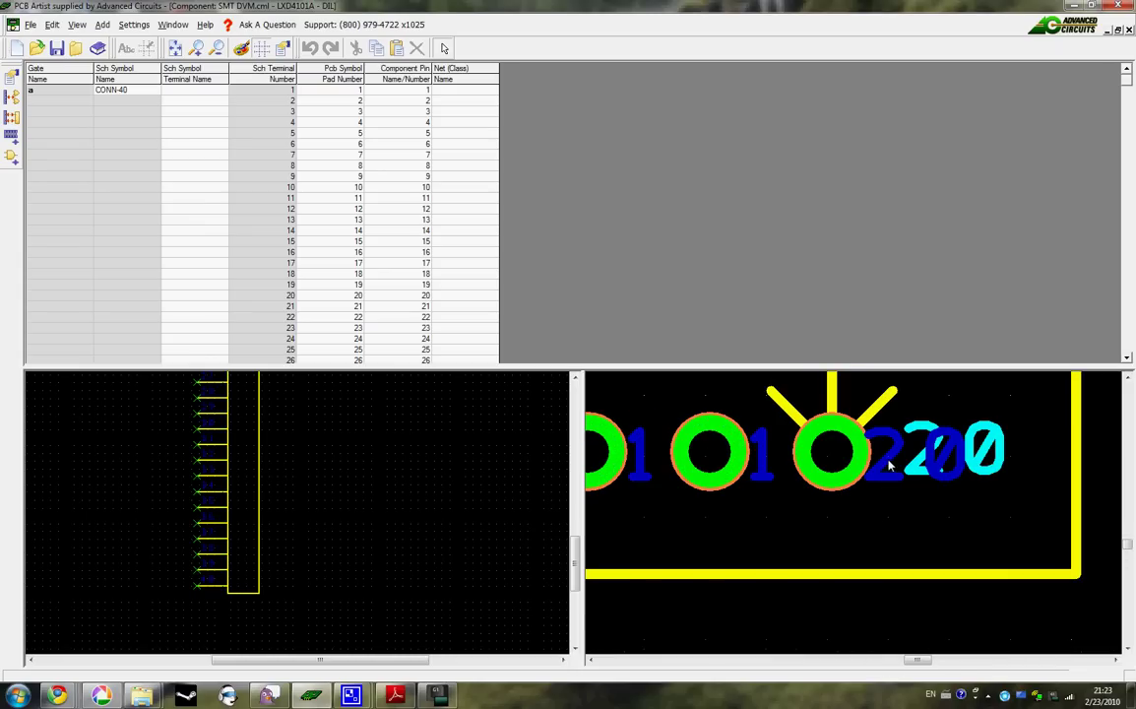
pyautogui.scroll(-3, 857, 521)
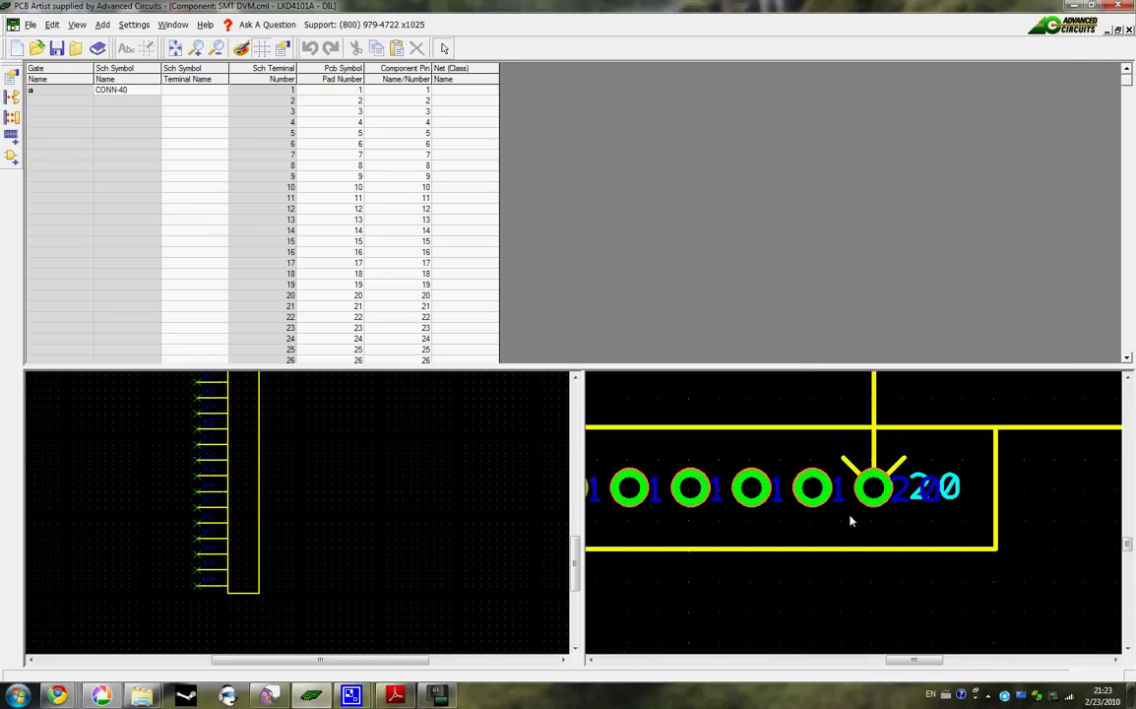
pyautogui.scroll(3, 763, 520)
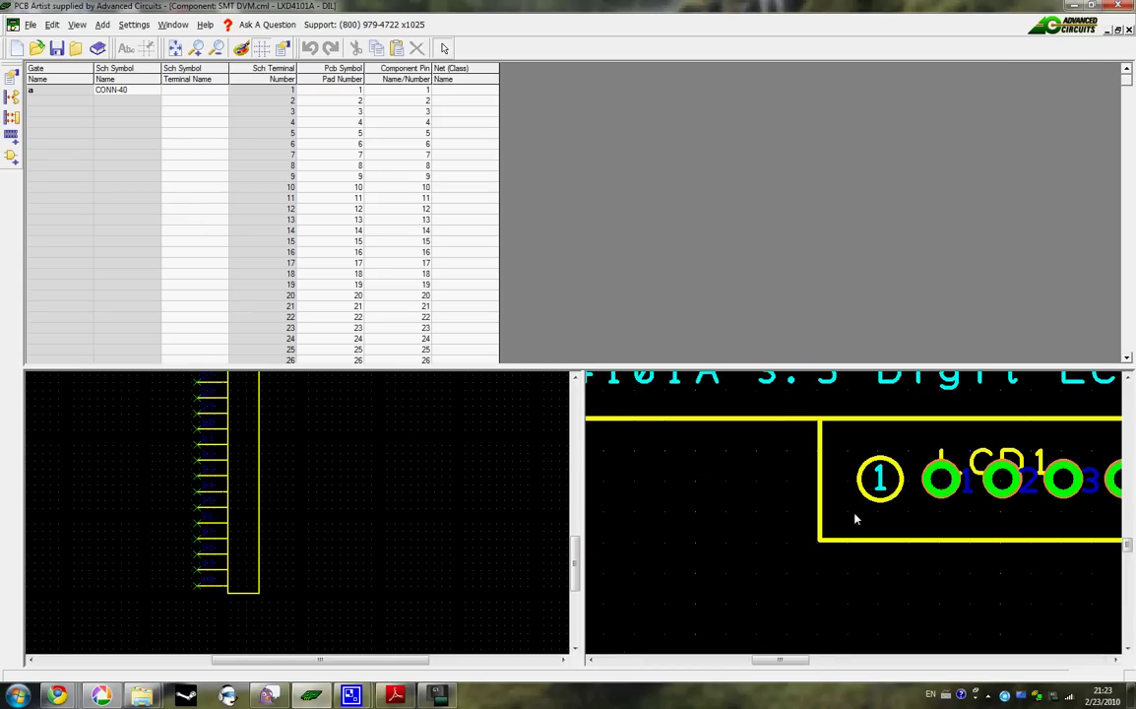
pyautogui.scroll(1, 854, 519)
pyautogui.scroll(-3, 804, 488)
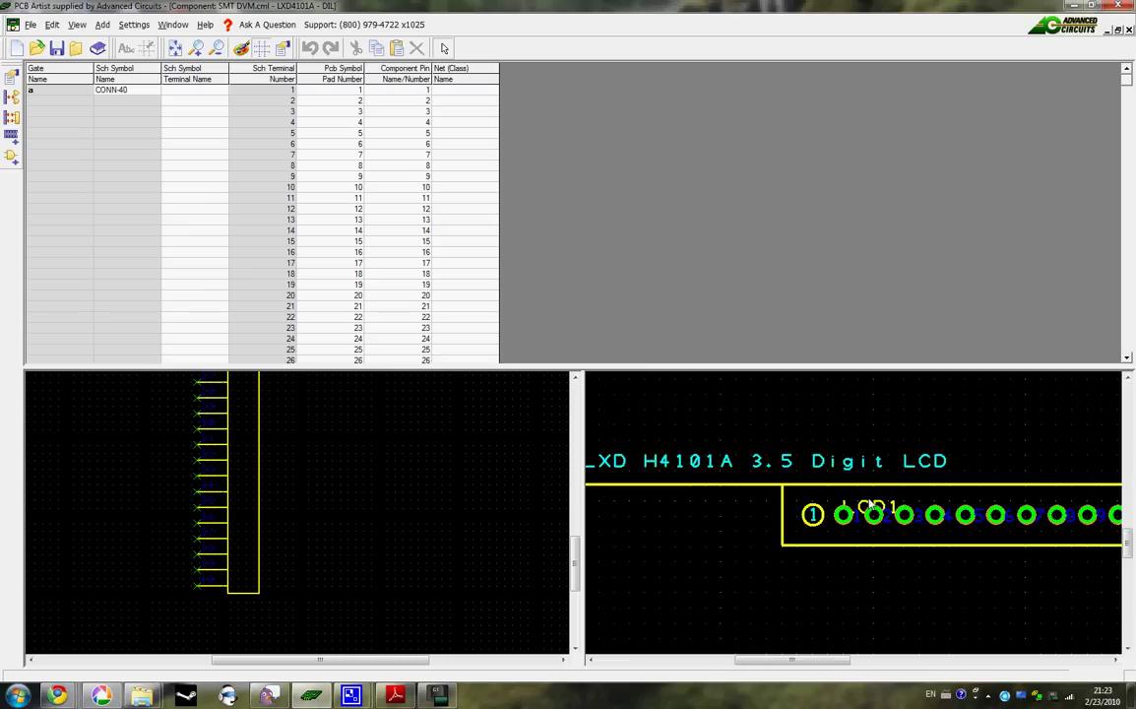
pyautogui.scroll(3, 855, 520)
pyautogui.scroll(2, 855, 518)
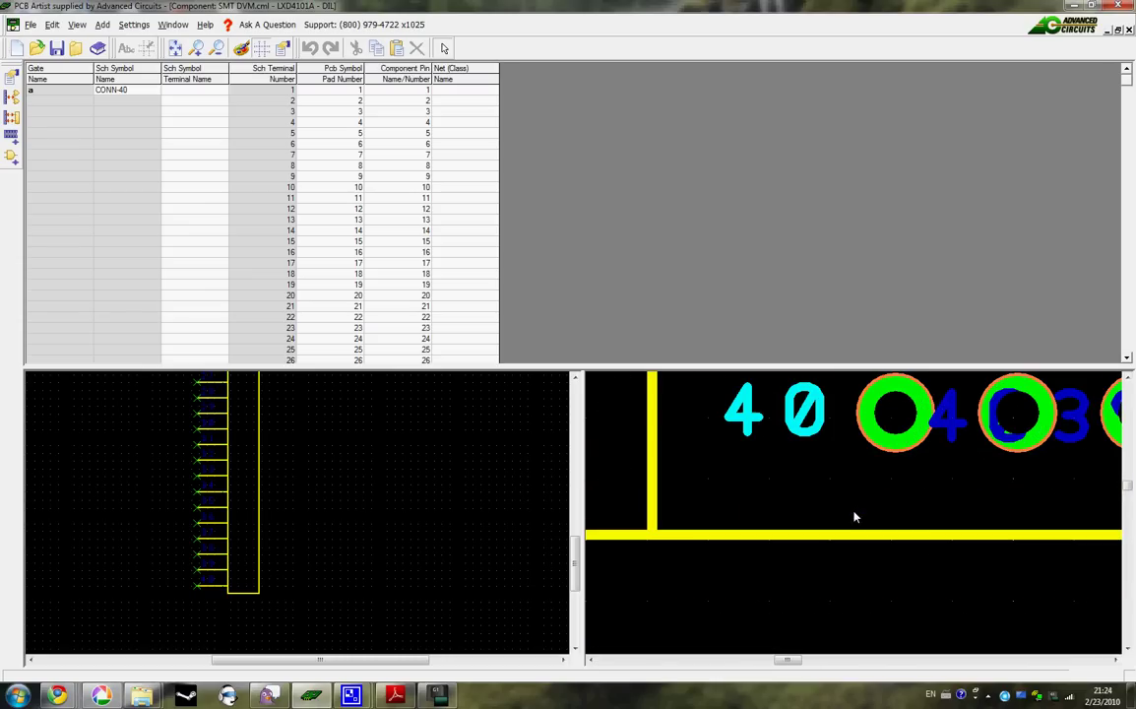
pyautogui.scroll(-2, 854, 519)
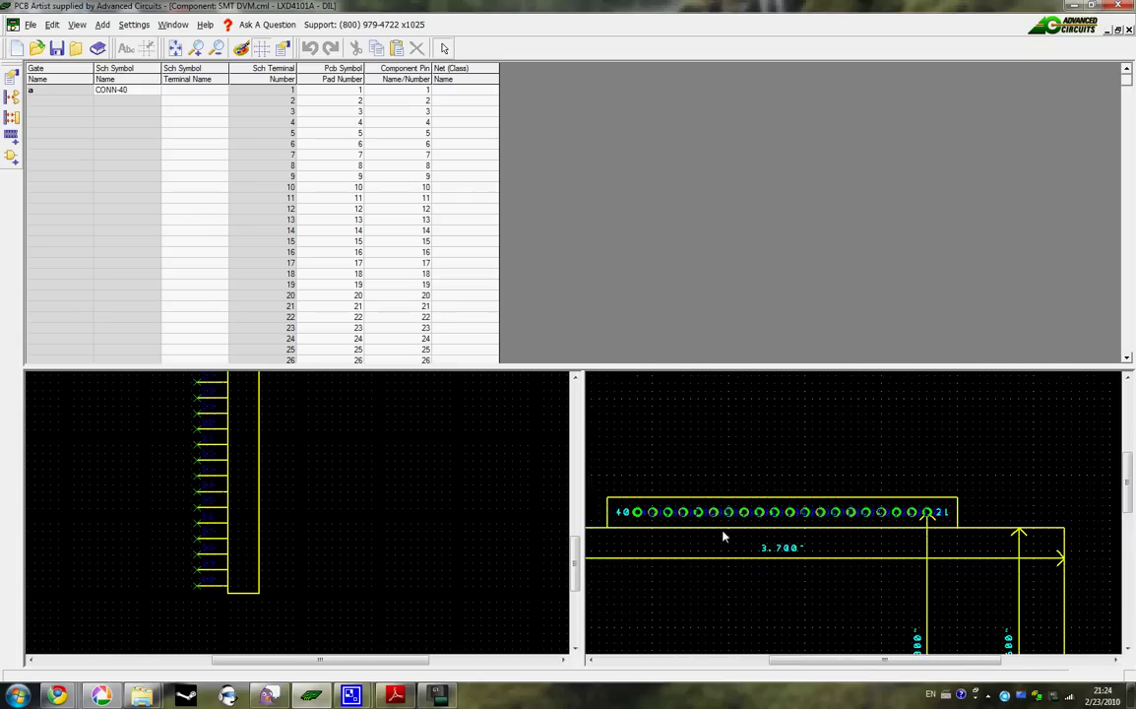
pyautogui.scroll(3, 854, 520)
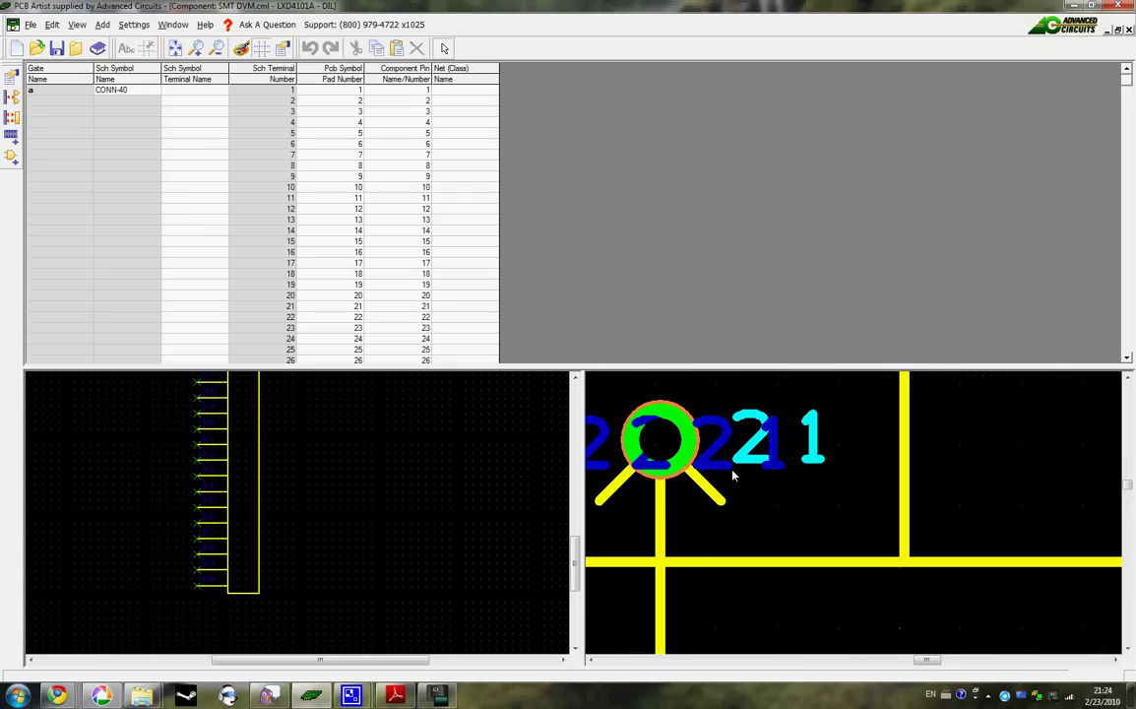
pyautogui.scroll(-3, 855, 520)
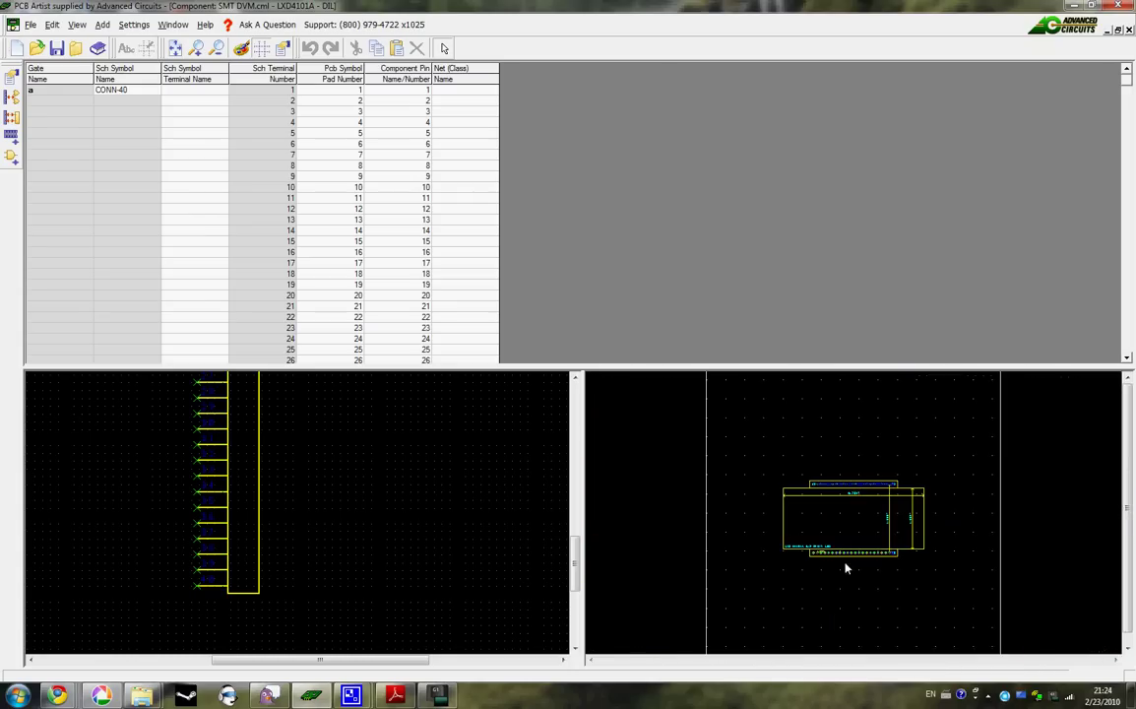
pyautogui.scroll(3, 855, 520)
pyautogui.scroll(-3, 856, 519)
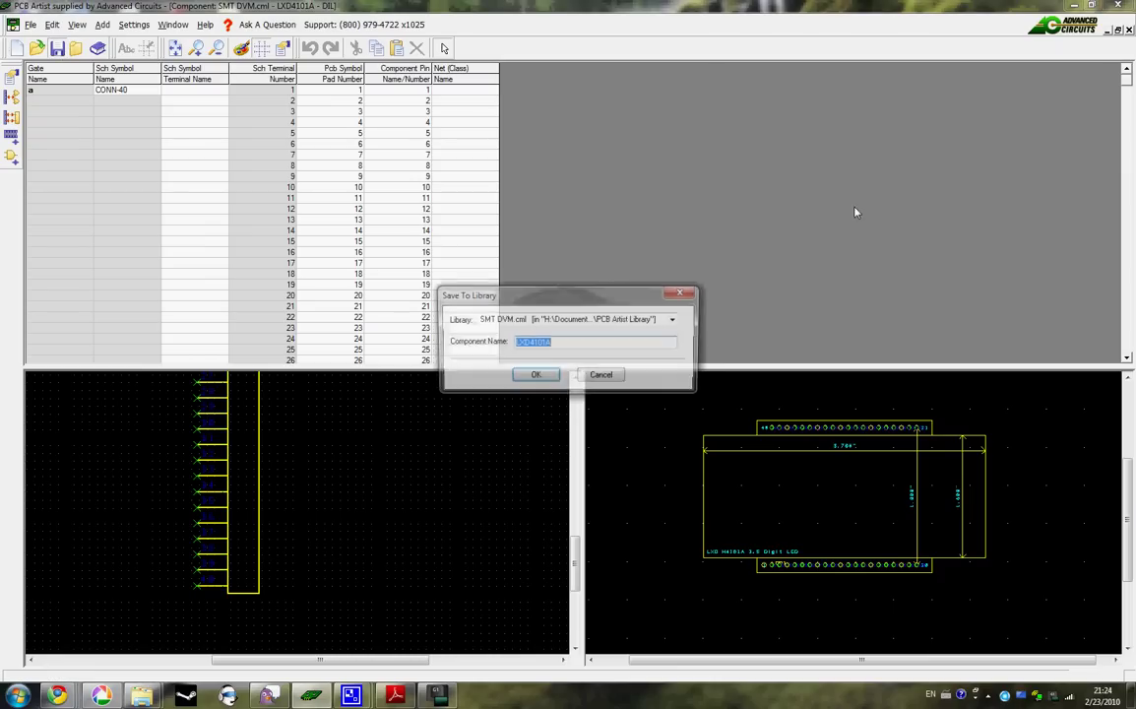
# Step: Save LXD4101A to SMT DVM.cml, overwriting the existing copy
pyautogui.click(533, 375)
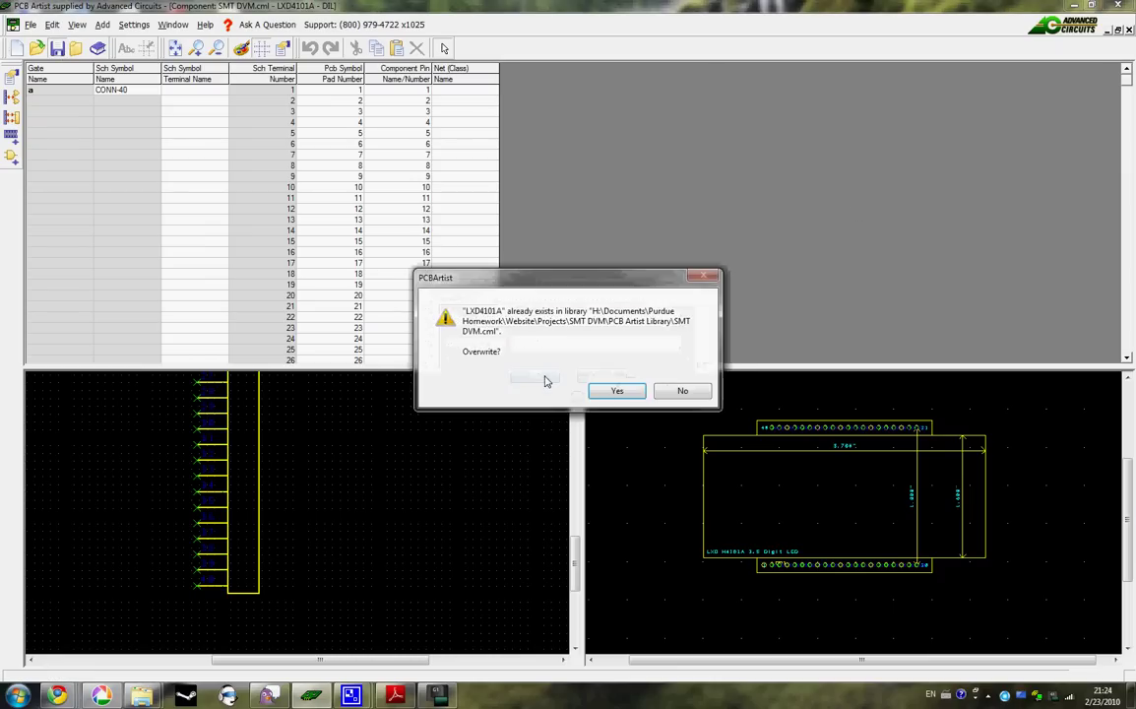
pyautogui.click(617, 391)
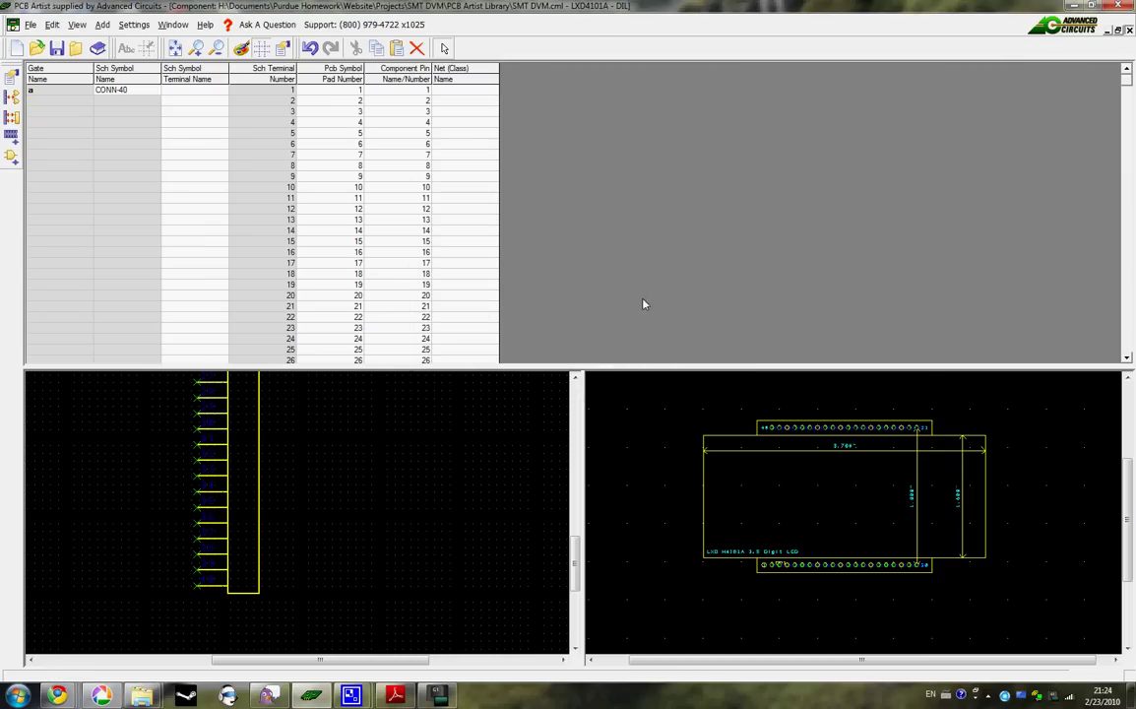